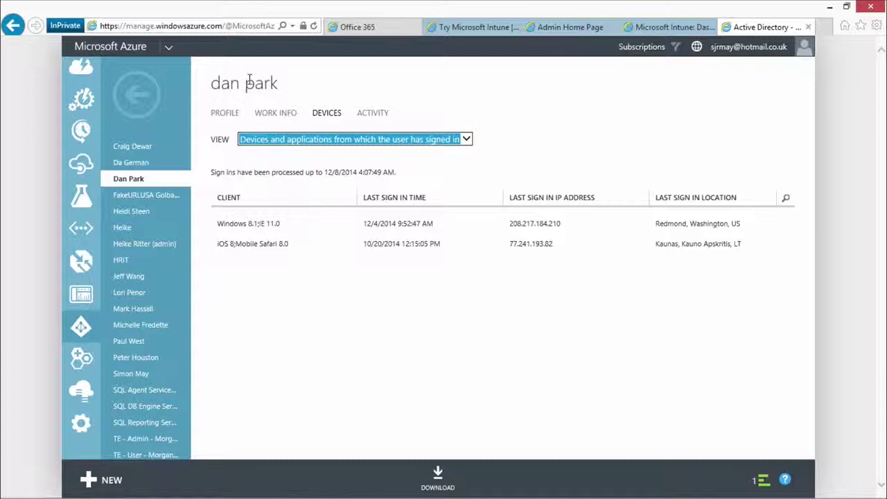
pyautogui.moveTo(214, 83); pyautogui.dragTo(337, 84)
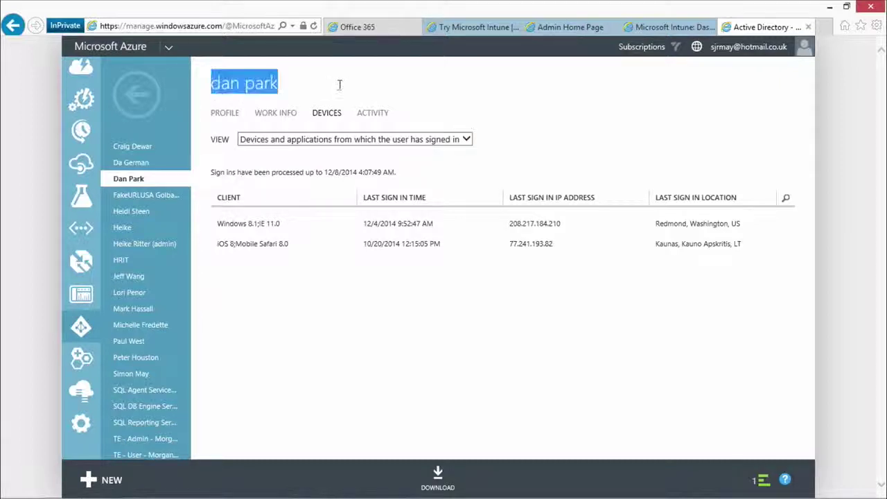
pyautogui.click(305, 88)
pyautogui.click(224, 113)
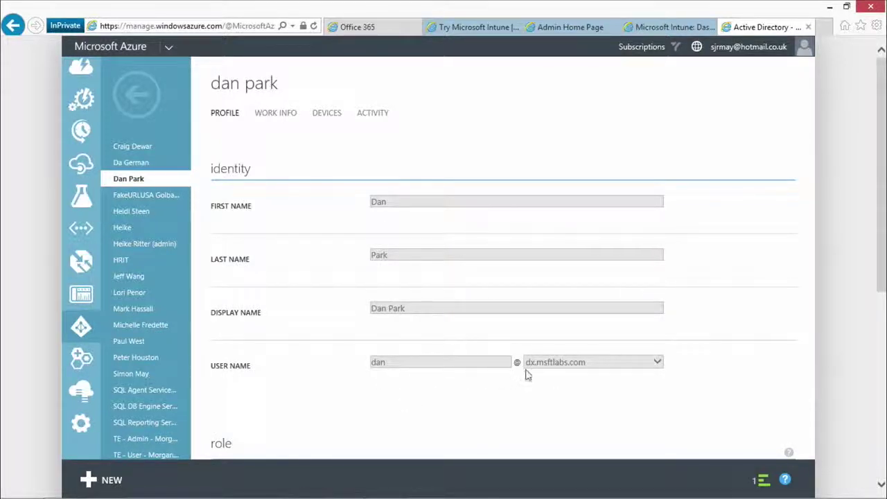
pyautogui.scroll(-2, 457, 396)
pyautogui.scroll(2, 456, 392)
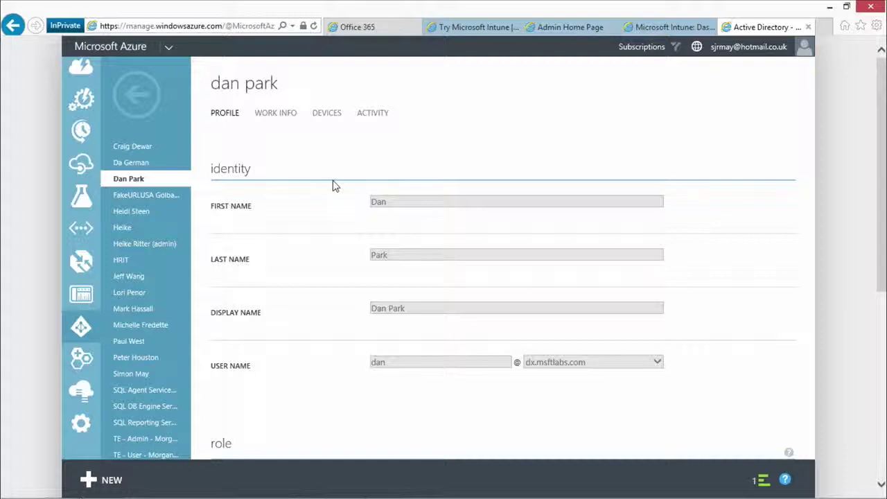
pyautogui.click(340, 118)
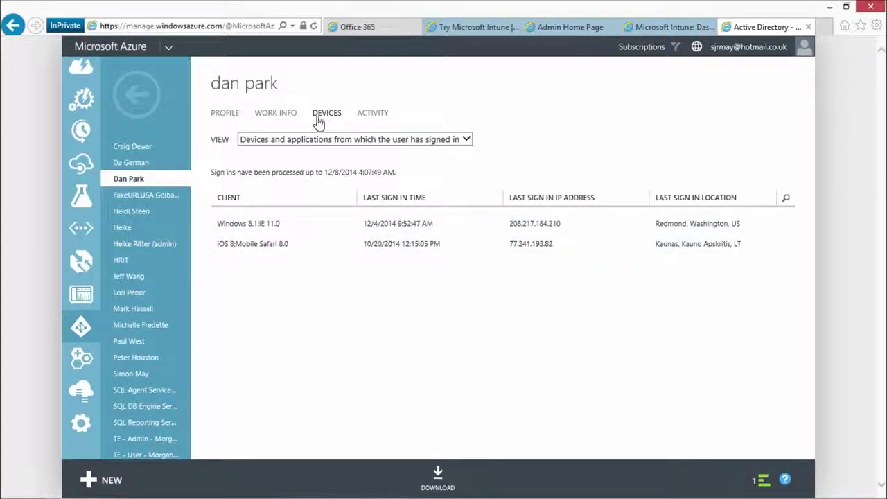
# Switch the device view to Registered devices, then open the user's sign-in activity
pyautogui.click(314, 140)
pyautogui.click(298, 128)
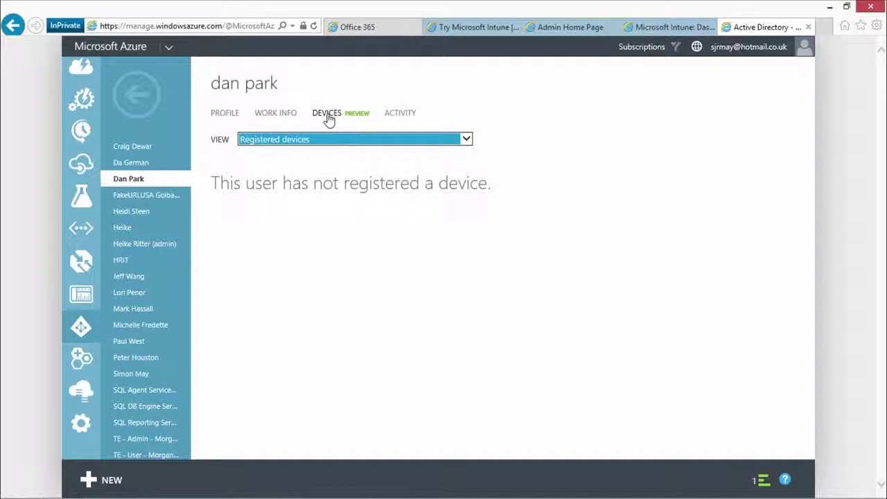
pyautogui.click(408, 113)
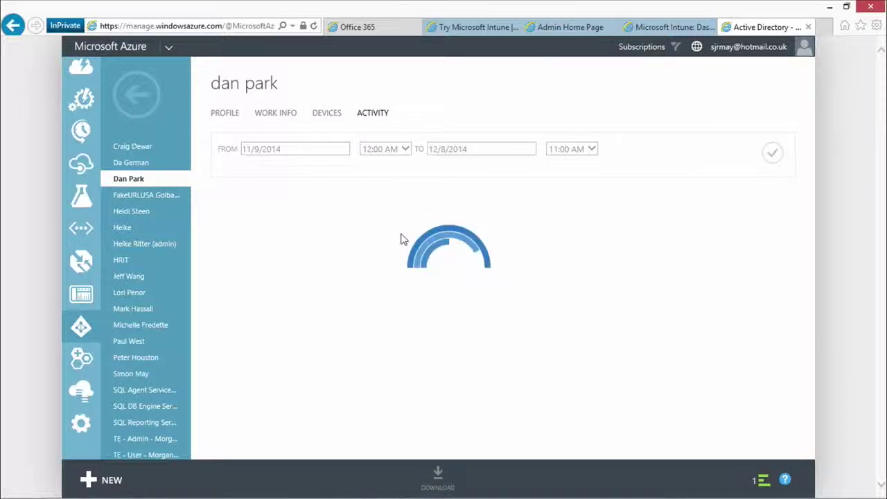
# Filter the sign-in activity to the range 11/18/2014 through 12/8/2014
pyautogui.click(774, 154)
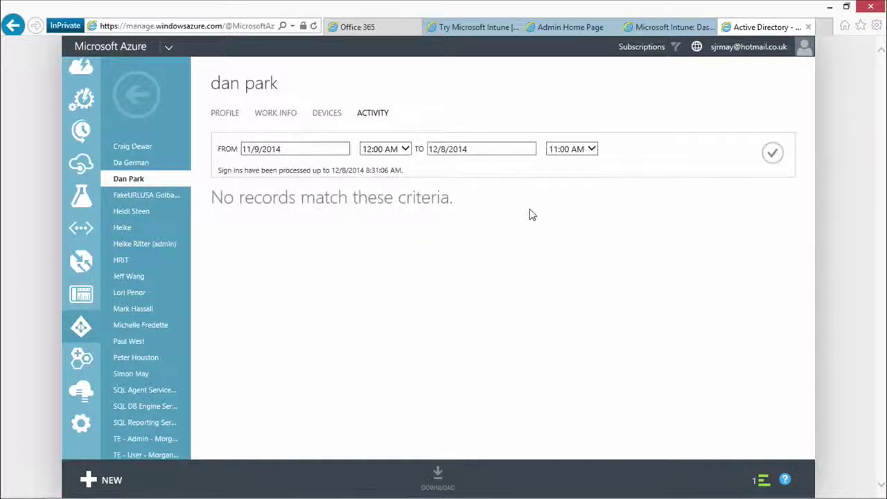
pyautogui.click(296, 153)
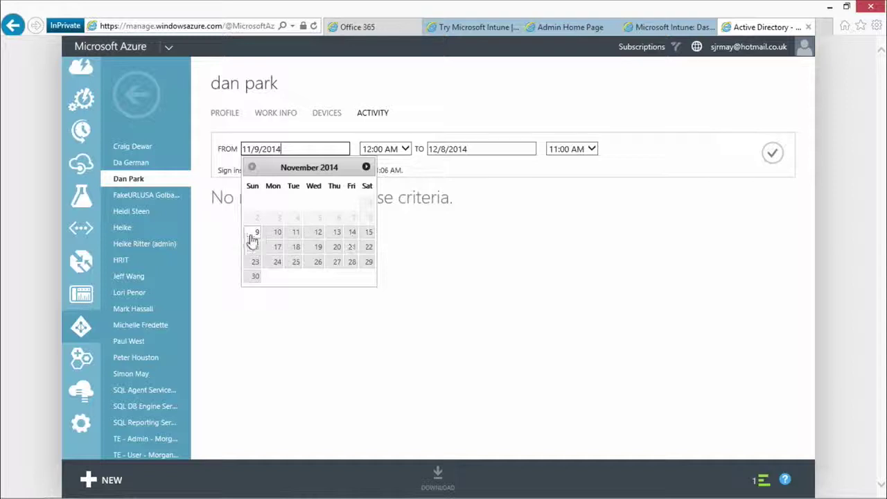
pyautogui.click(296, 247)
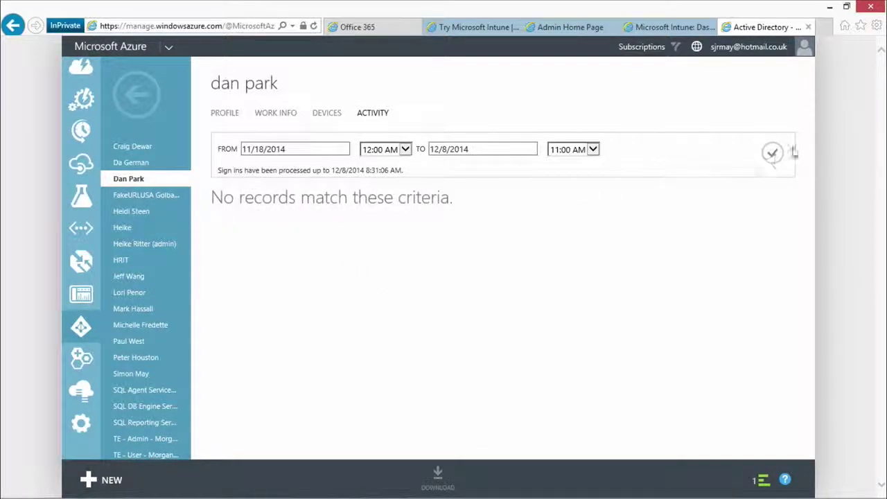
pyautogui.click(773, 153)
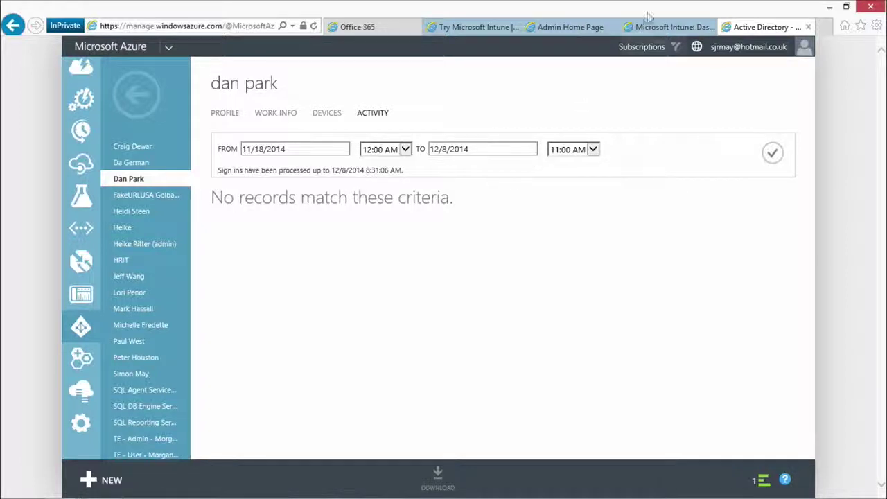
pyautogui.click(674, 26)
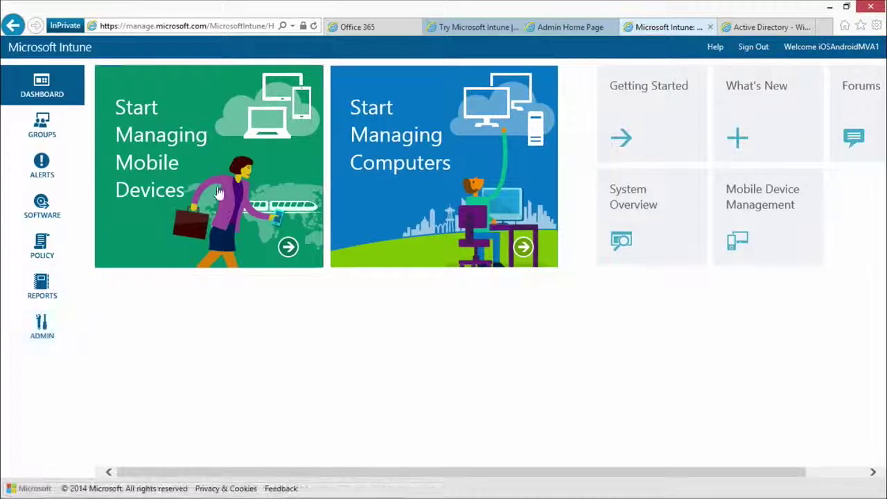
# Reauthenticate the timed-out Intune admin session using a different Microsoft account
pyautogui.click(39, 340)
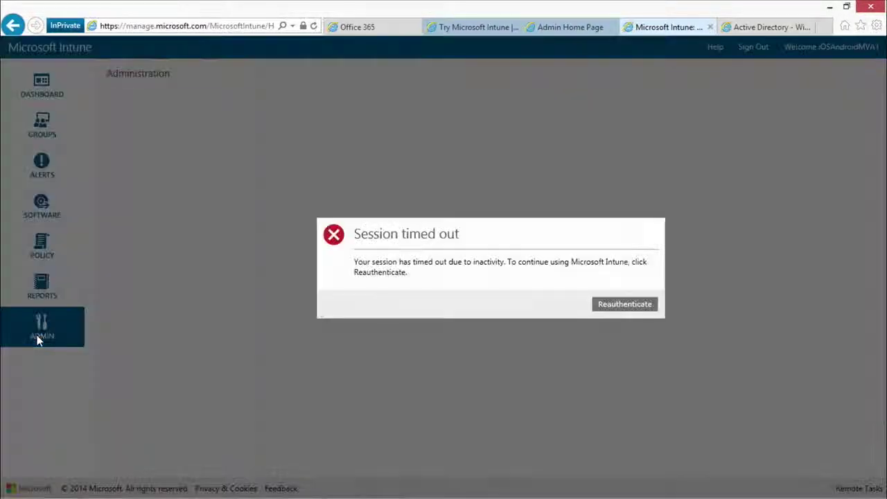
pyautogui.click(653, 305)
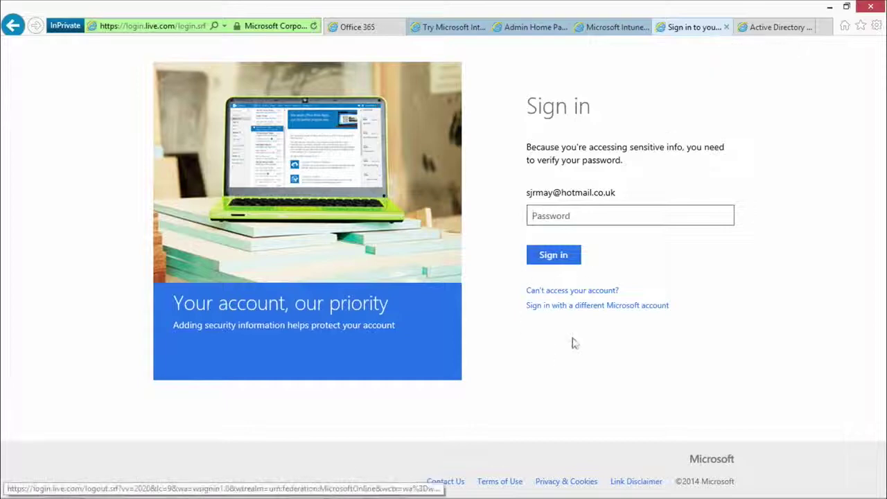
pyautogui.click(592, 311)
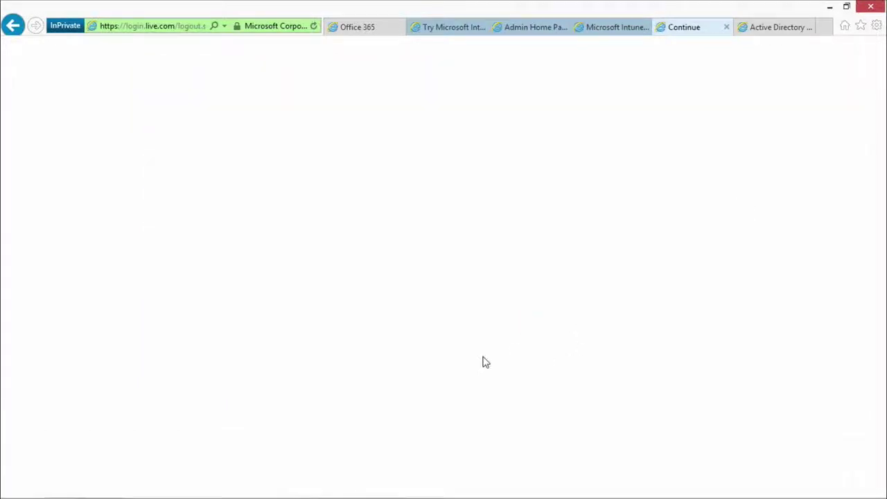
# Close the Azure directory page and load manage.microsoft.com to sign in with another account
pyautogui.click(797, 28)
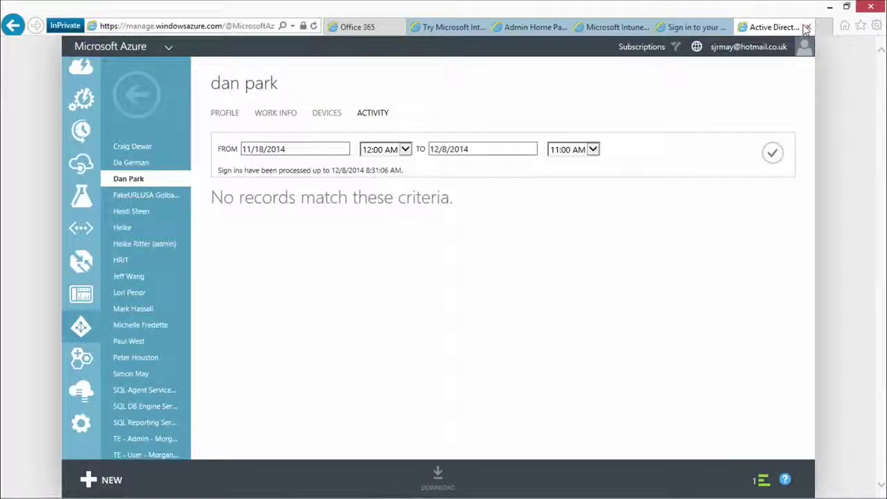
pyautogui.click(808, 27)
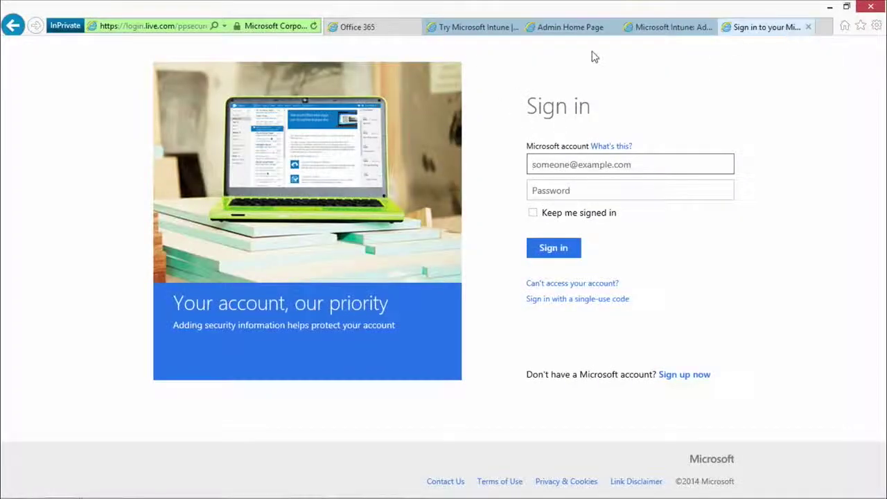
pyautogui.click(149, 26)
pyautogui.write('manag')
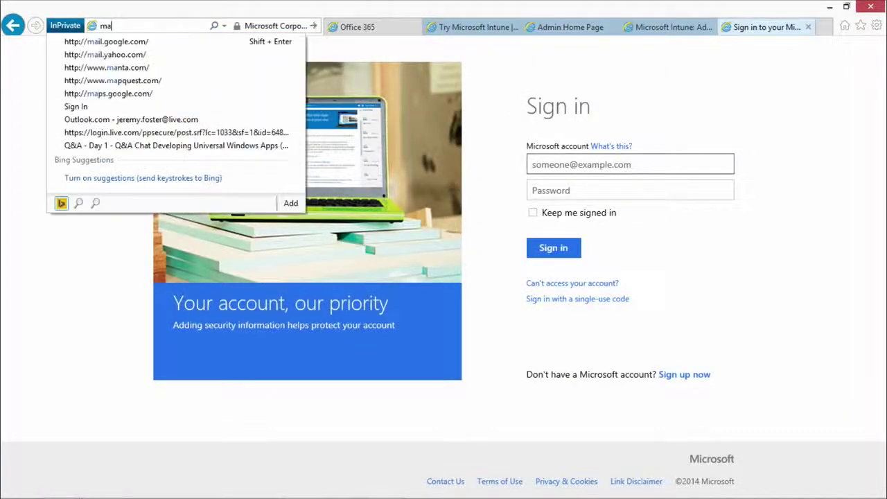
pyautogui.write('e.microsoft.com')
pyautogui.press('Return')
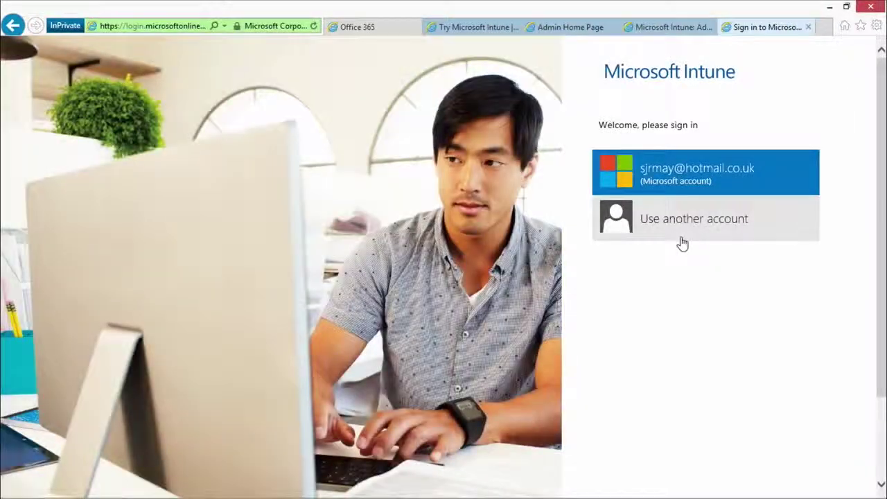
pyautogui.click(679, 230)
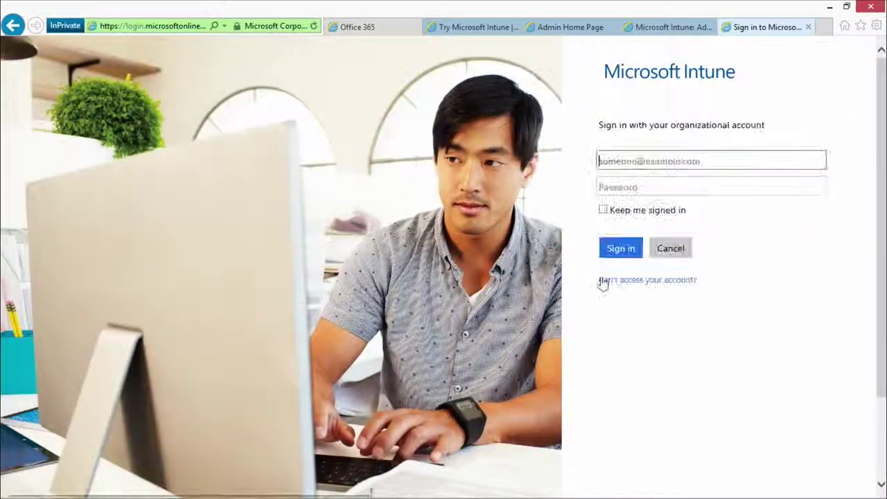
# Sign in with the organization admin's e-mail and password, re-entering the password after rejection
pyautogui.click(633, 163)
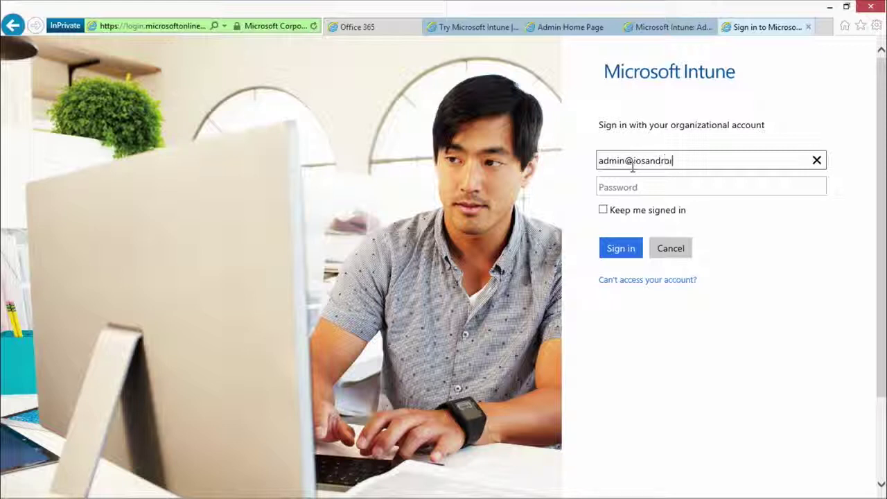
pyautogui.press('Tab')
pyautogui.write('p')
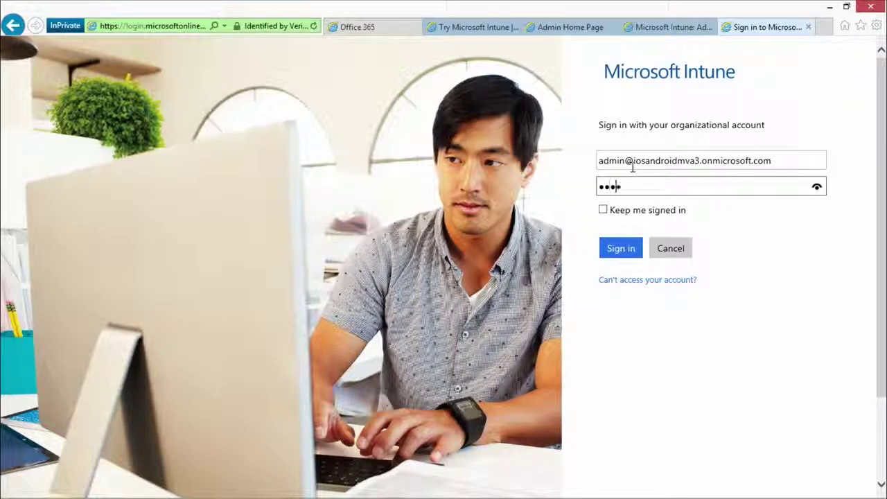
pyautogui.write('d1')
pyautogui.press('Return')
pyautogui.click(621, 249)
pyautogui.write('P@ssw0rd1')
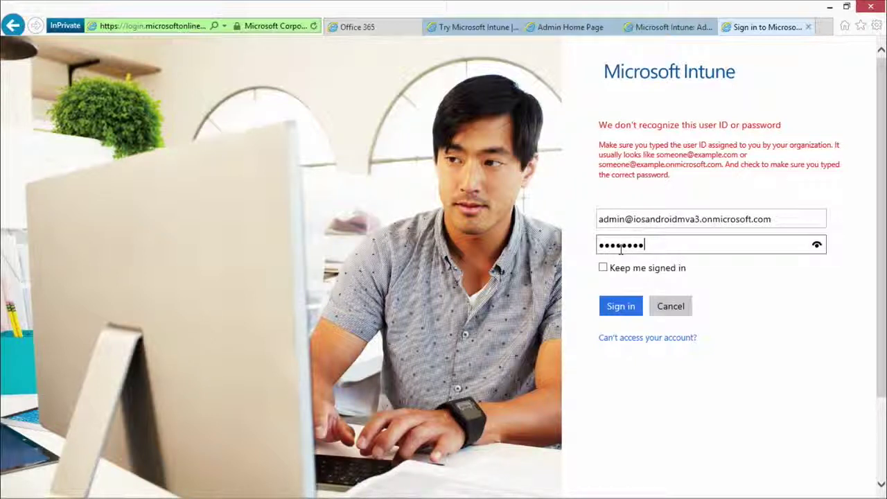
pyautogui.press('Return')
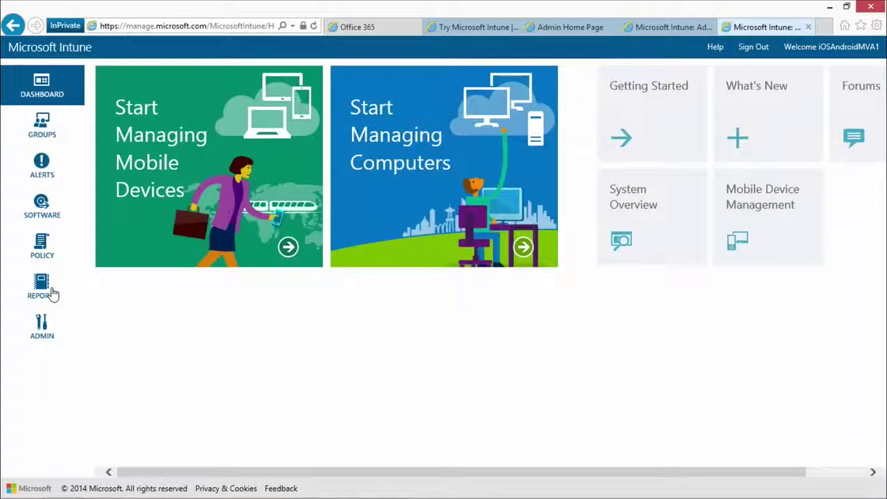
# Under Admin > Mobile Device Management, tick 'Use Microsoft Intune to manage my mobile devices' and confirm
pyautogui.click(42, 333)
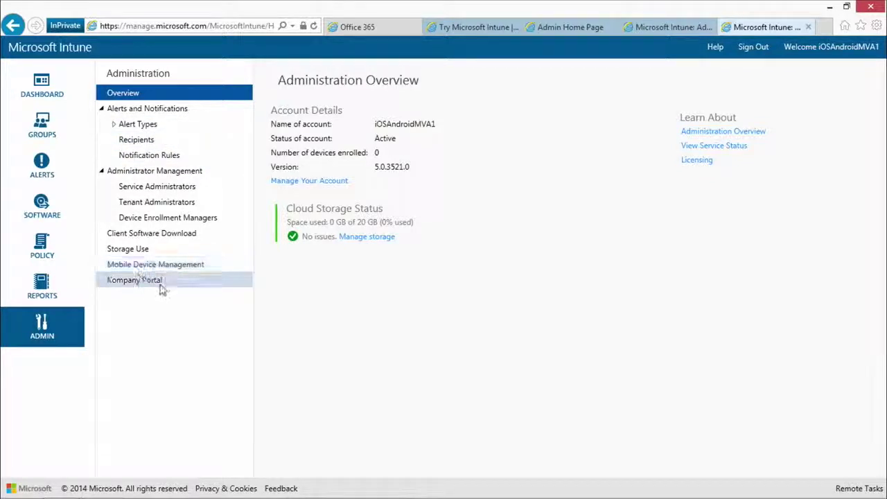
pyautogui.click(182, 268)
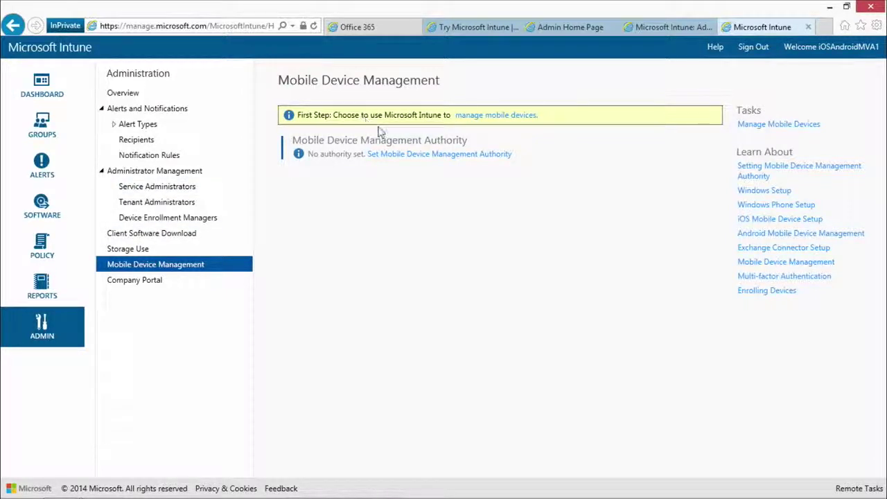
pyautogui.click(506, 116)
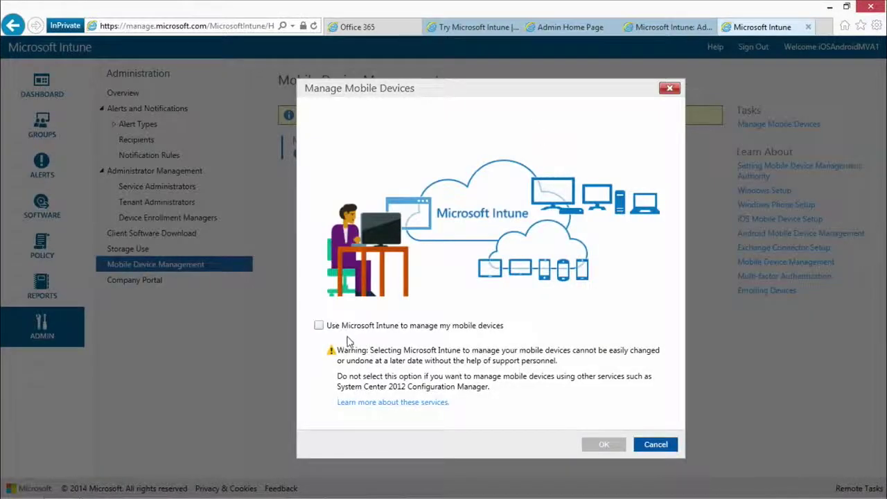
pyautogui.click(318, 326)
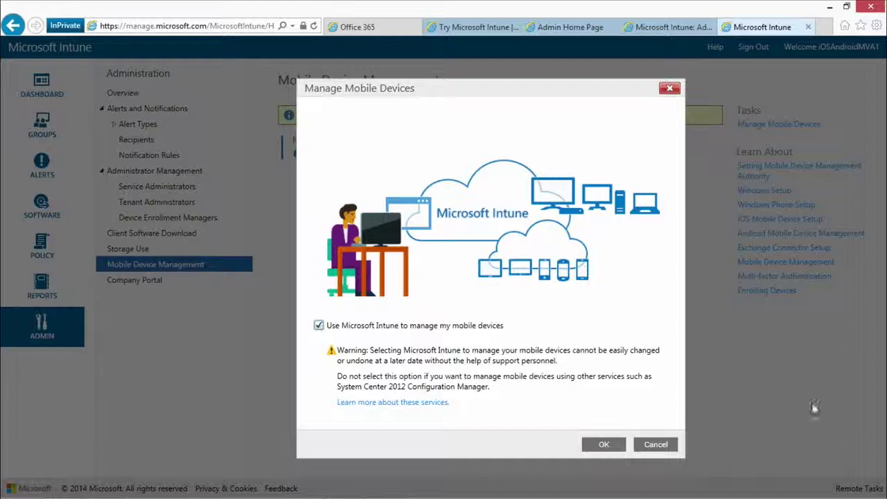
pyautogui.click(614, 448)
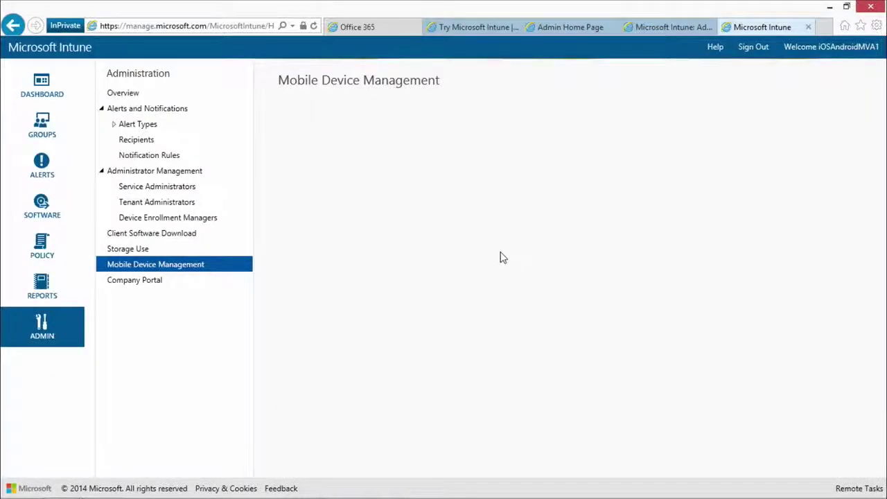